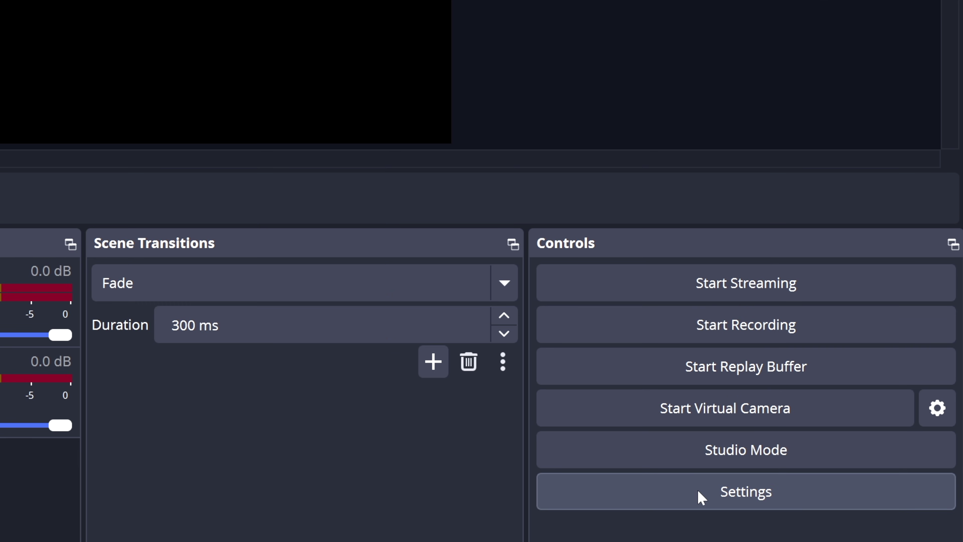
Set the base and output resolution to 1920x1080 and Common FPS to 60, then apply.
{"action": "left_click", "coordinate": [700, 493]}
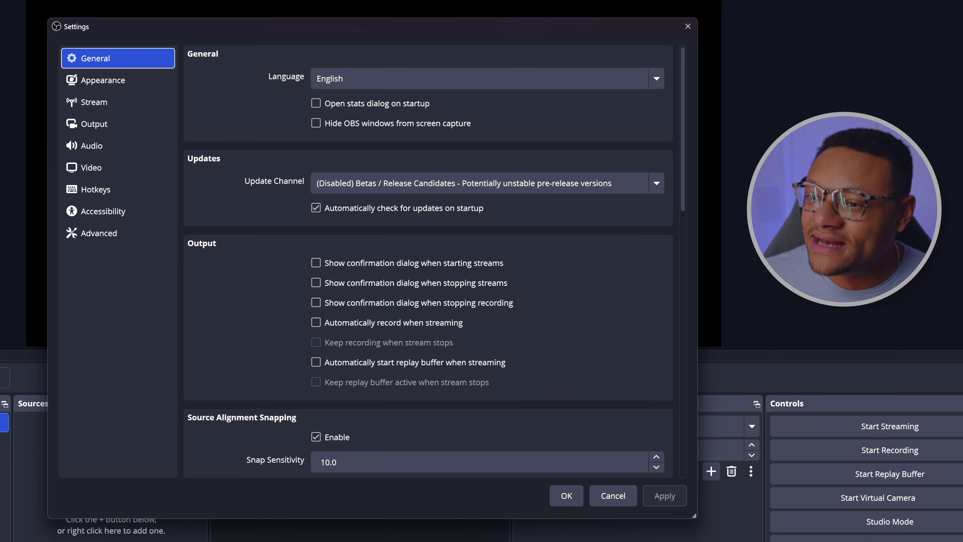
{"action": "left_click", "coordinate": [129, 168]}
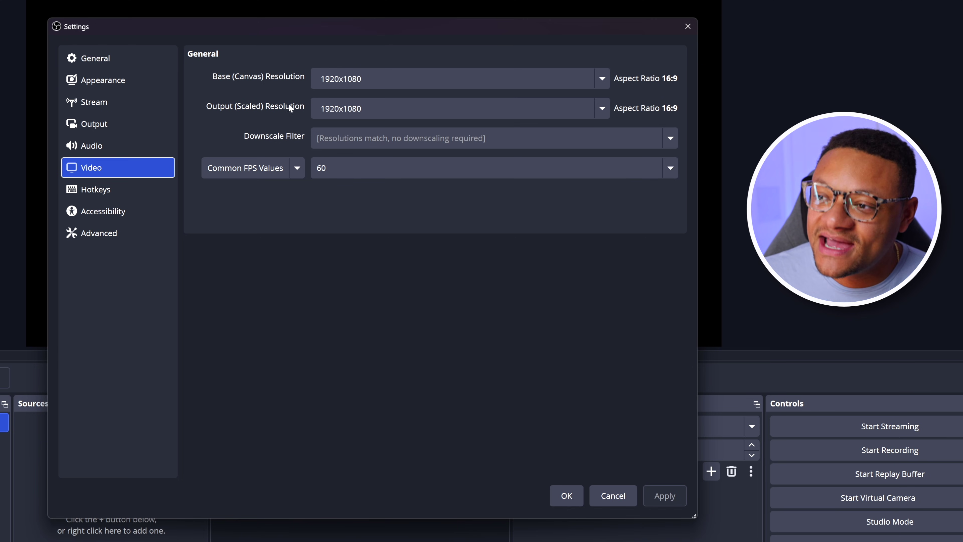
{"action": "double_click", "coordinate": [341, 79]}
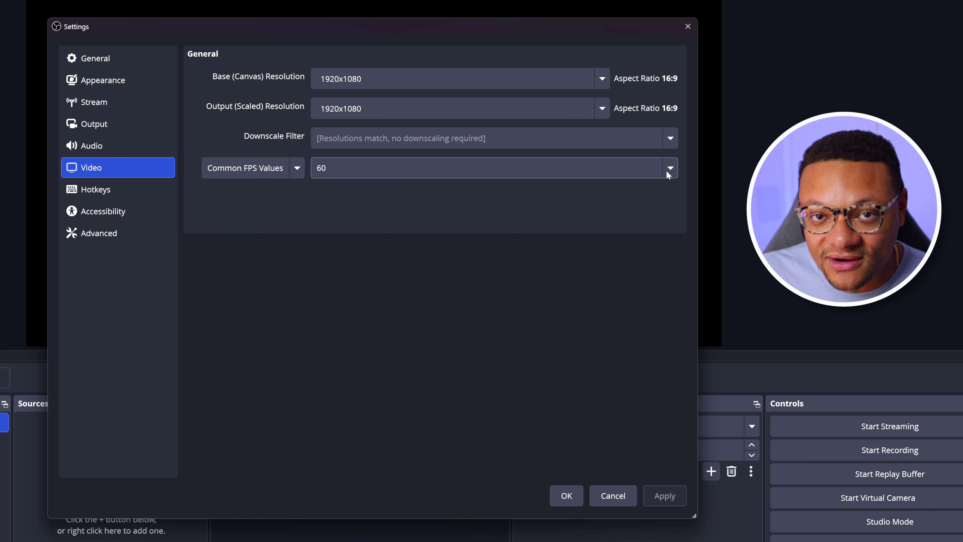
{"action": "left_click", "coordinate": [652, 175]}
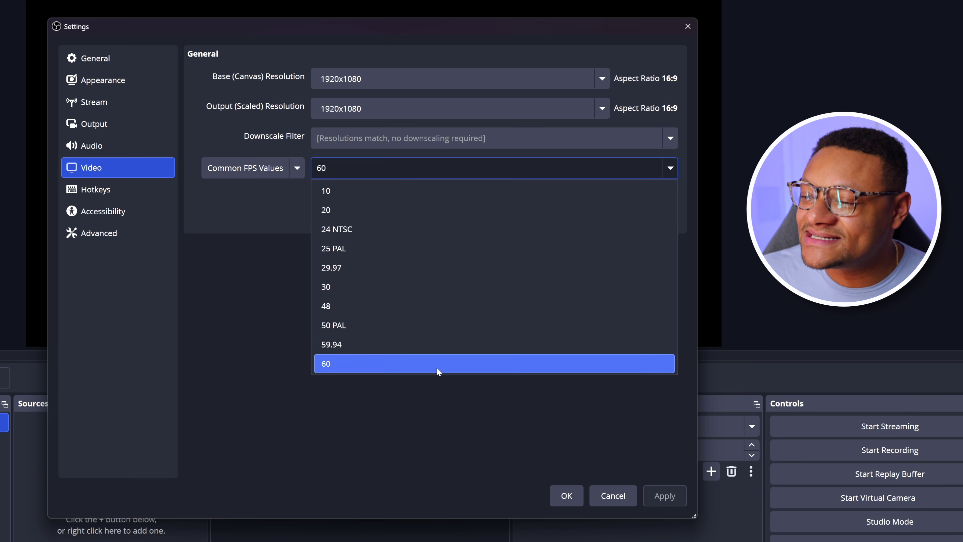
{"action": "left_click", "coordinate": [438, 365]}
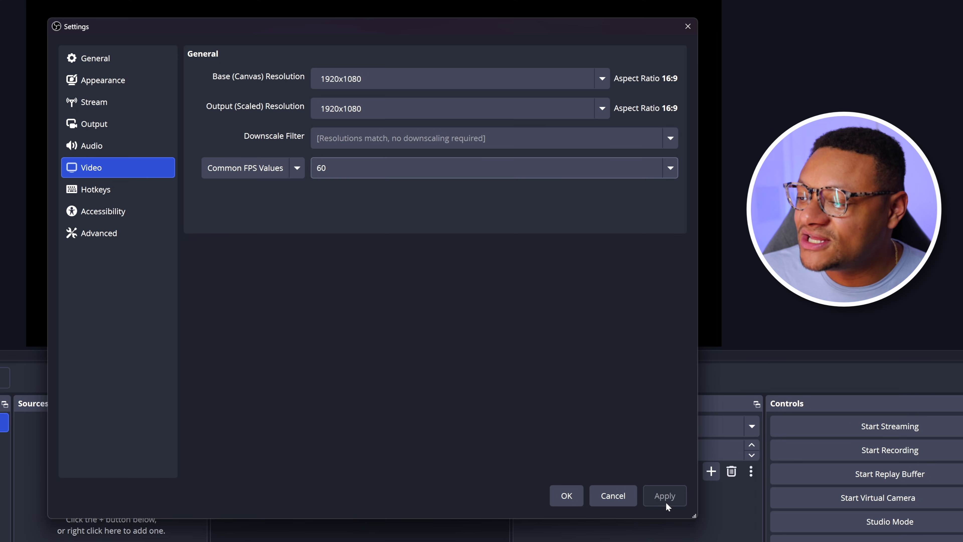
{"action": "left_click", "coordinate": [567, 496]}
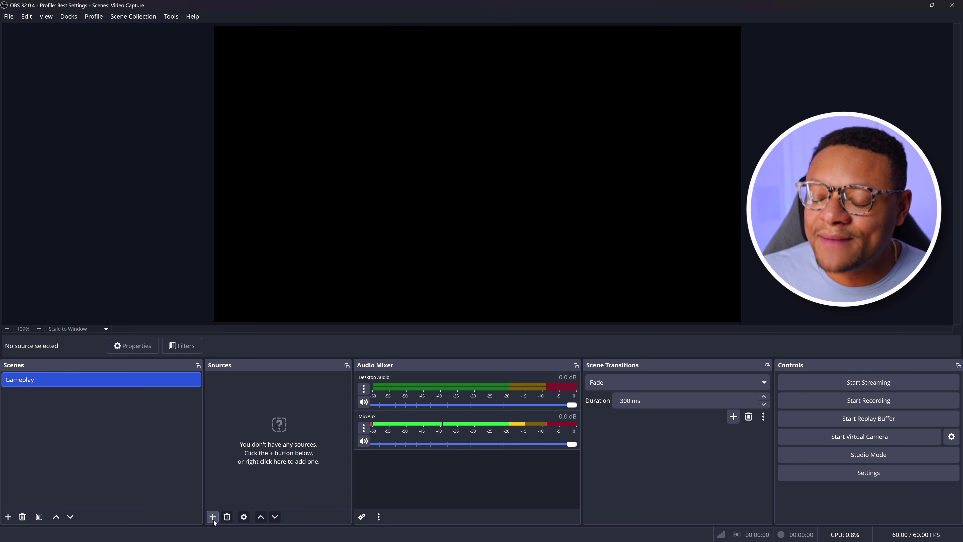
Add a Video Capture Device source named 'Capture Card'.
{"action": "left_click", "coordinate": [214, 519]}
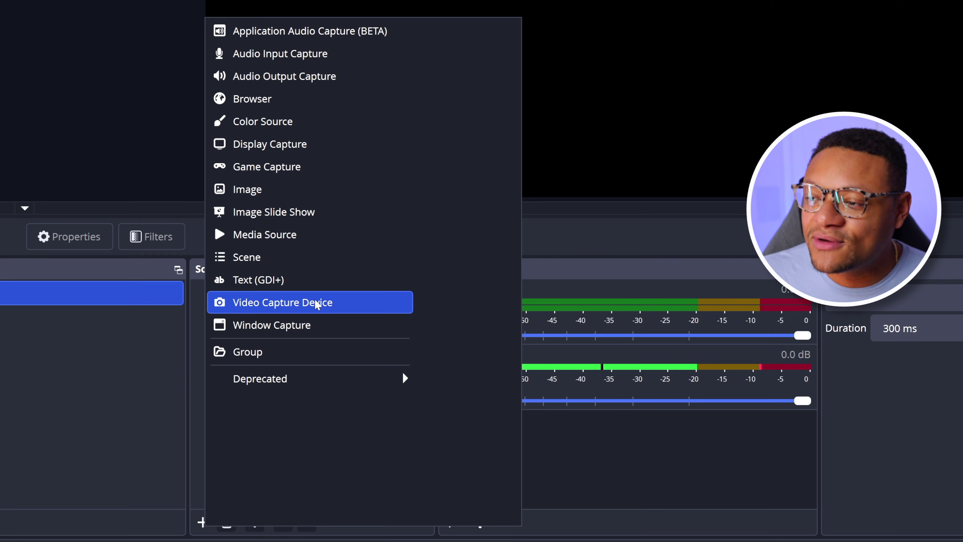
{"action": "left_click", "coordinate": [316, 304]}
{"action": "type", "text": "Capture Card"}
{"action": "left_click", "coordinate": [388, 358]}
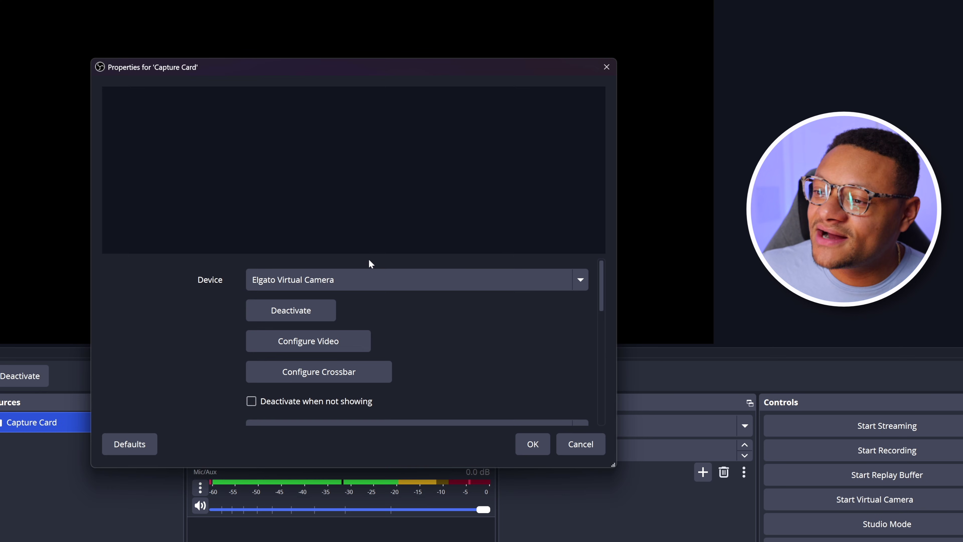
Use the Live Gamer 4K 2.1-Video device with Custom resolution/FPS type.
{"action": "left_click", "coordinate": [454, 283]}
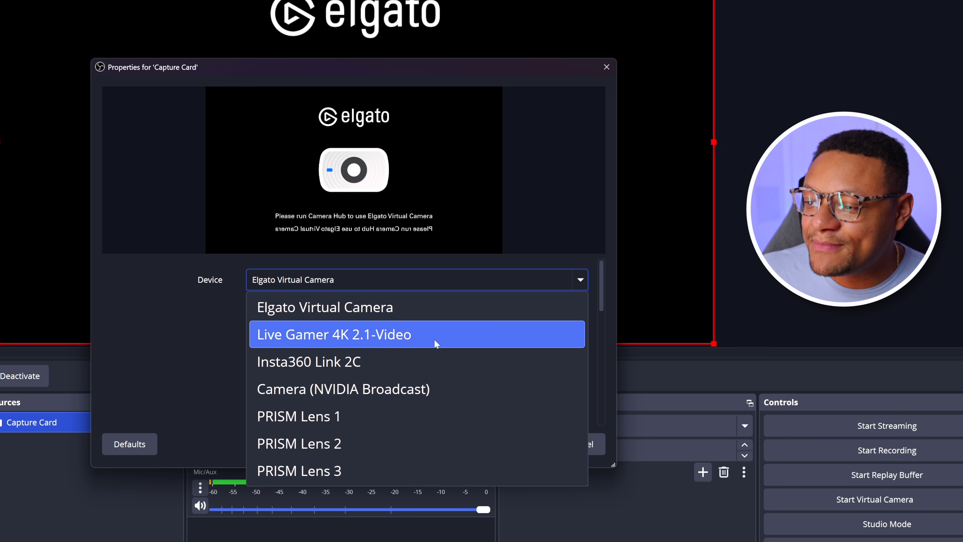
{"action": "left_click", "coordinate": [413, 338]}
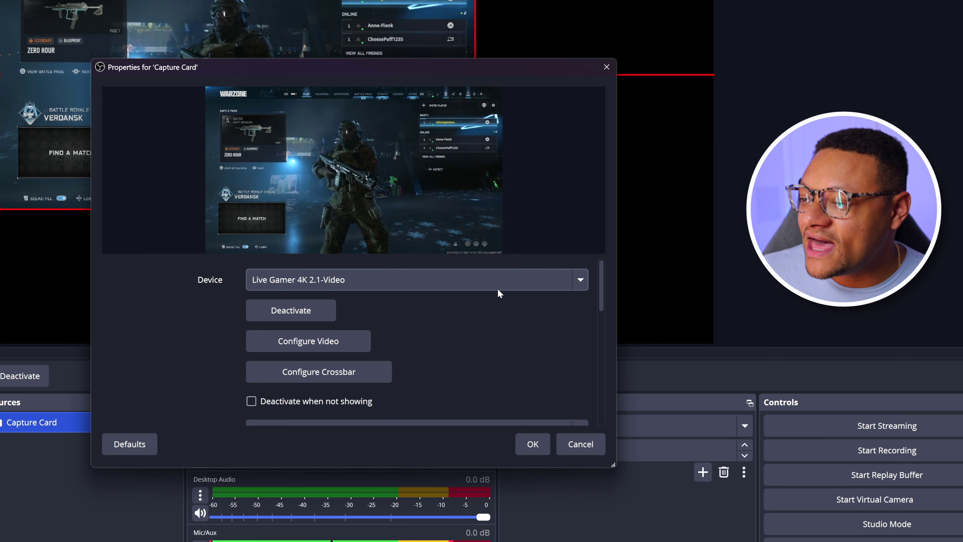
{"action": "left_click_drag", "start_coordinate": [600, 292], "coordinate": [586, 327]}
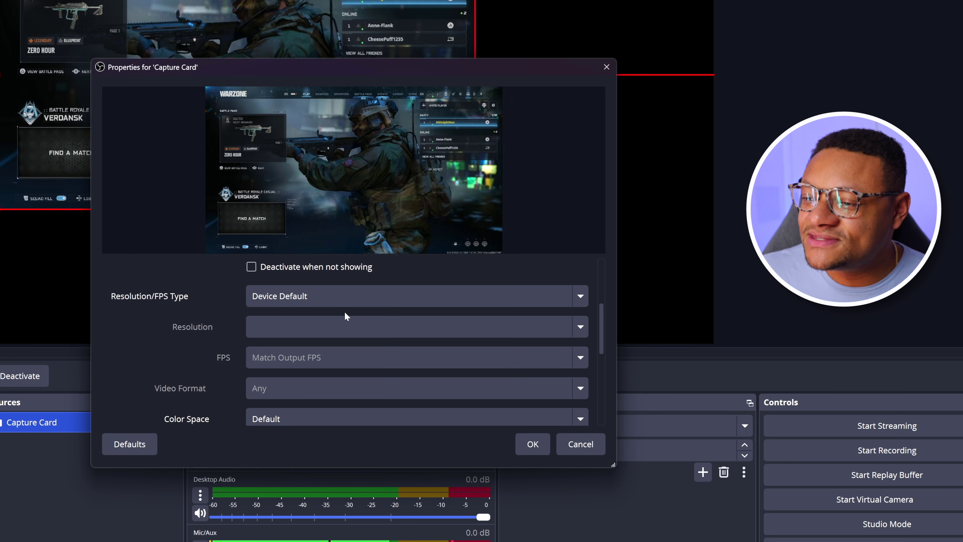
{"action": "left_click", "coordinate": [575, 301]}
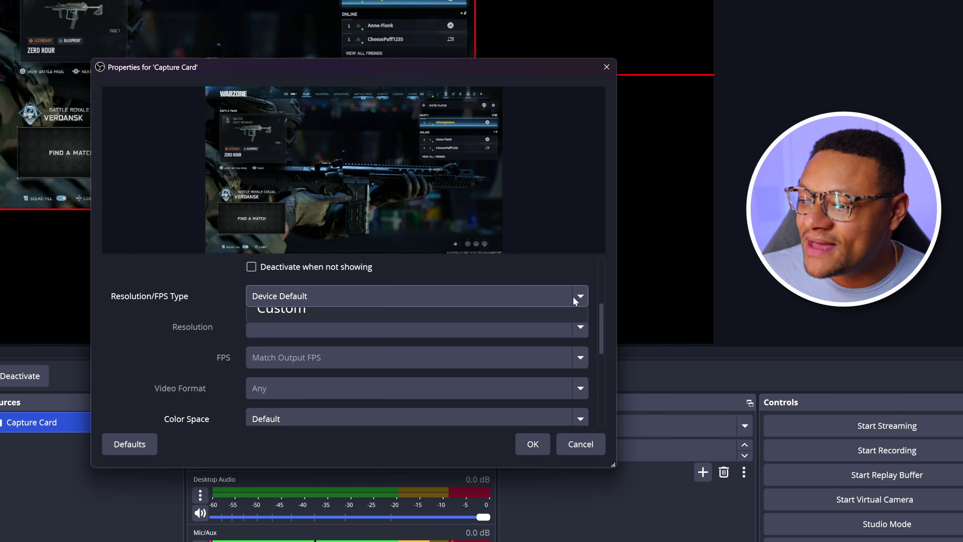
{"action": "left_click", "coordinate": [380, 350]}
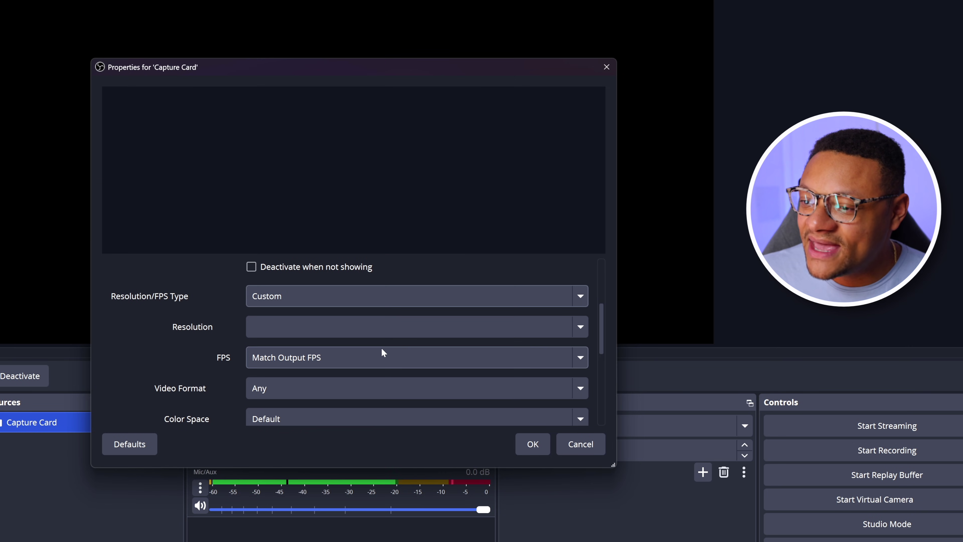
{"action": "left_click", "coordinate": [580, 321]}
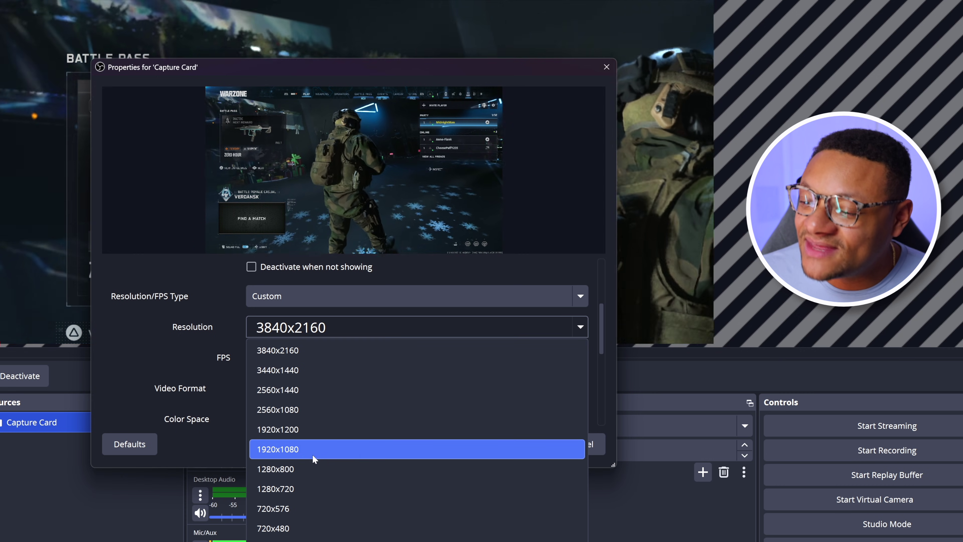
Set the capture resolution to 1920x1080, FPS to 60 and video format to Any.
{"action": "left_click", "coordinate": [342, 450]}
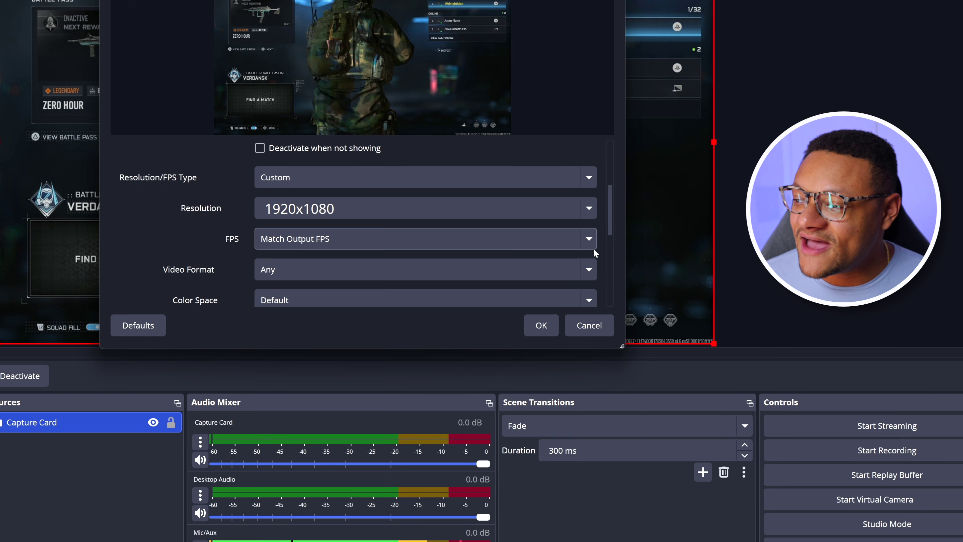
{"action": "left_click", "coordinate": [593, 248]}
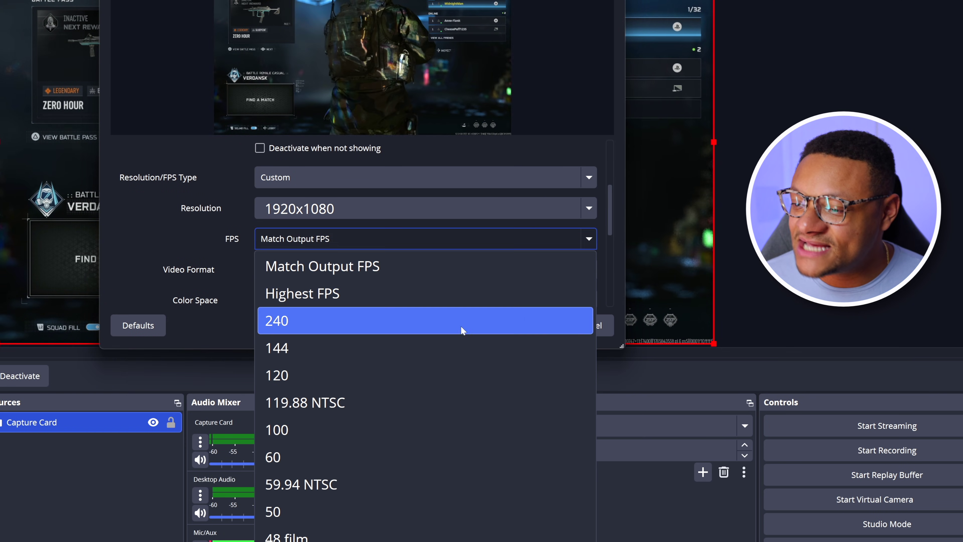
{"action": "left_click", "coordinate": [356, 455]}
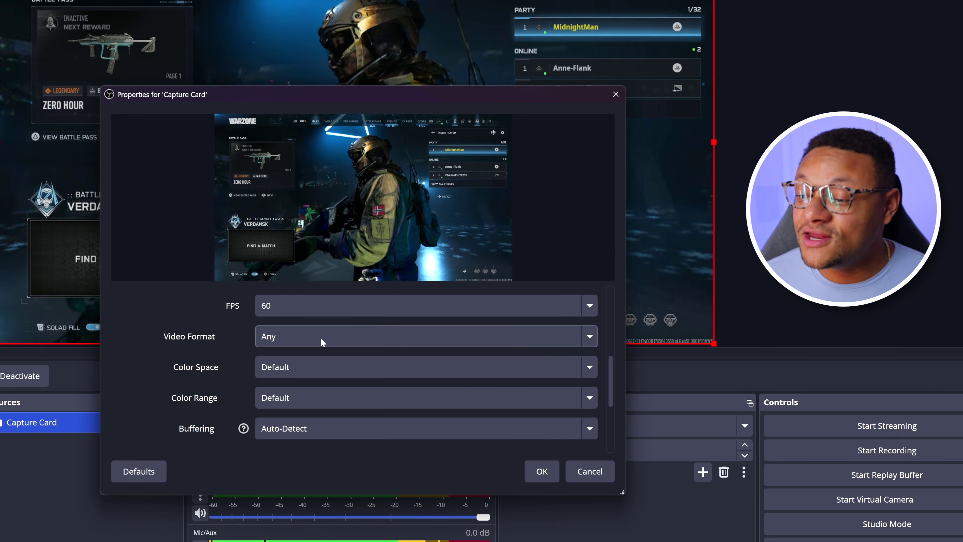
{"action": "left_click", "coordinate": [321, 338]}
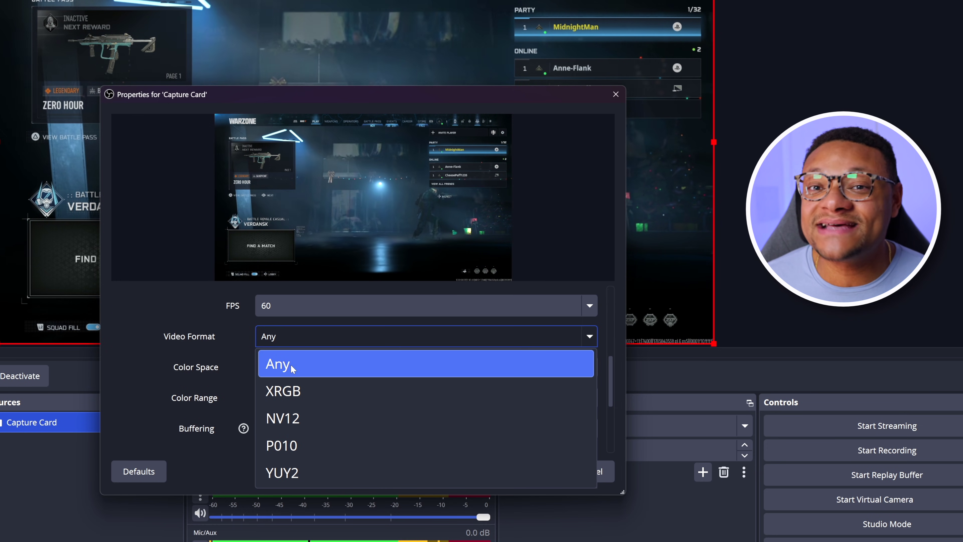
{"action": "left_click", "coordinate": [293, 364]}
Set the colour space to Rec. 709 and the colour range to Full.
{"action": "left_click", "coordinate": [537, 367]}
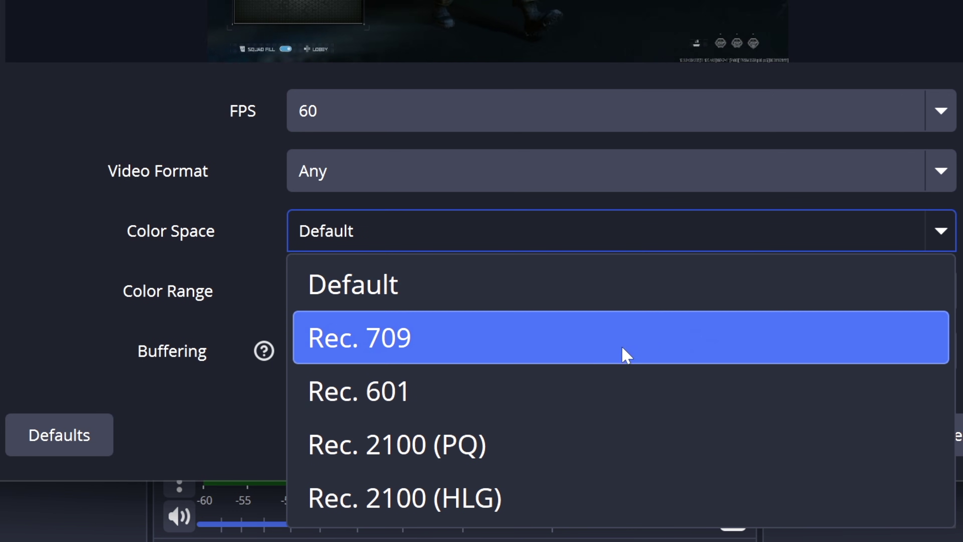
{"action": "left_click", "coordinate": [574, 357]}
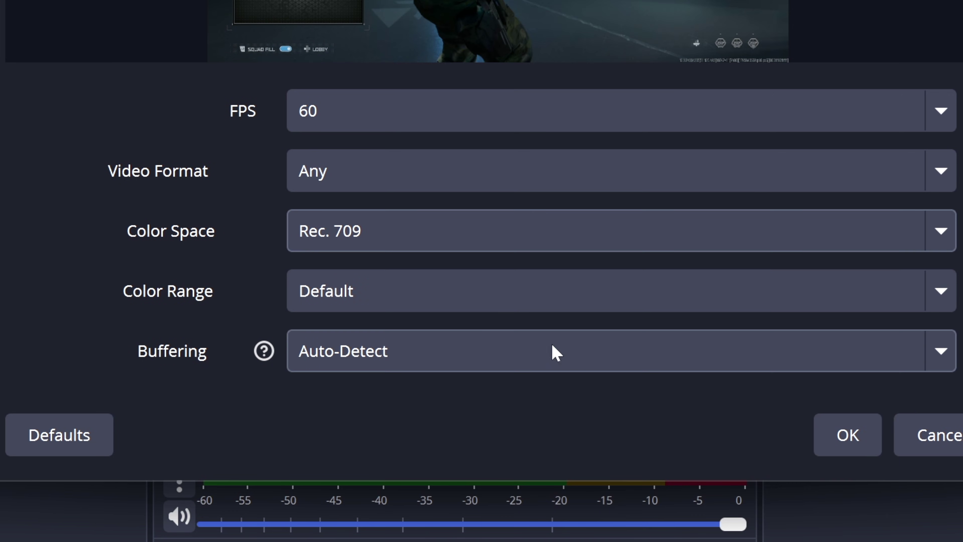
{"action": "left_click", "coordinate": [480, 303]}
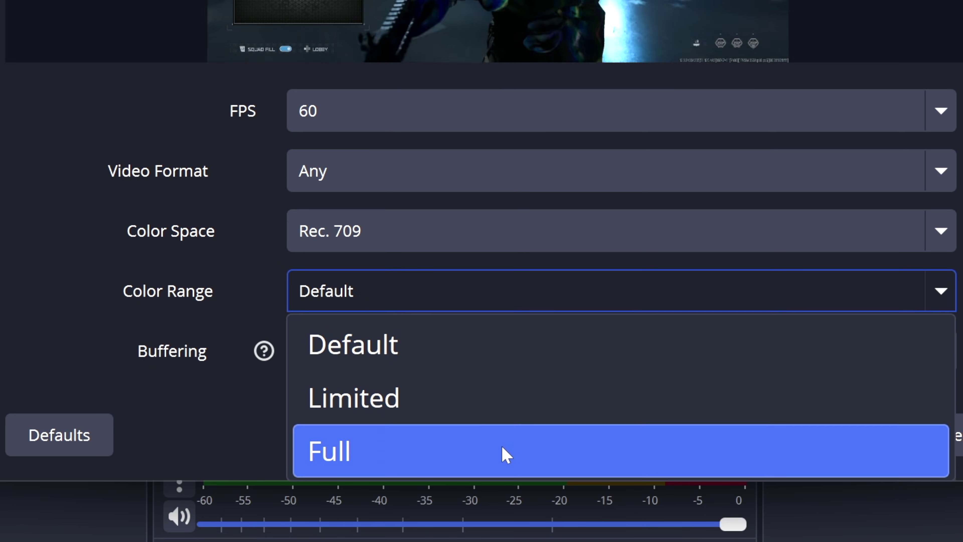
{"action": "left_click", "coordinate": [504, 453]}
{"action": "scroll", "coordinate": [941, 311], "scroll_direction": "up", "scroll_amount": 2}
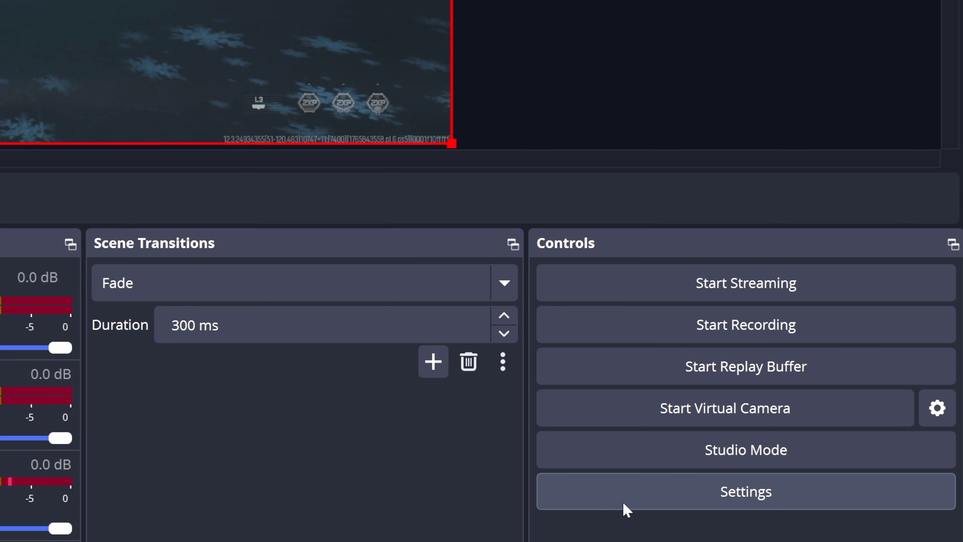
Switch the output mode to Advanced and keep the Recording type as Standard.
{"action": "left_click", "coordinate": [684, 507]}
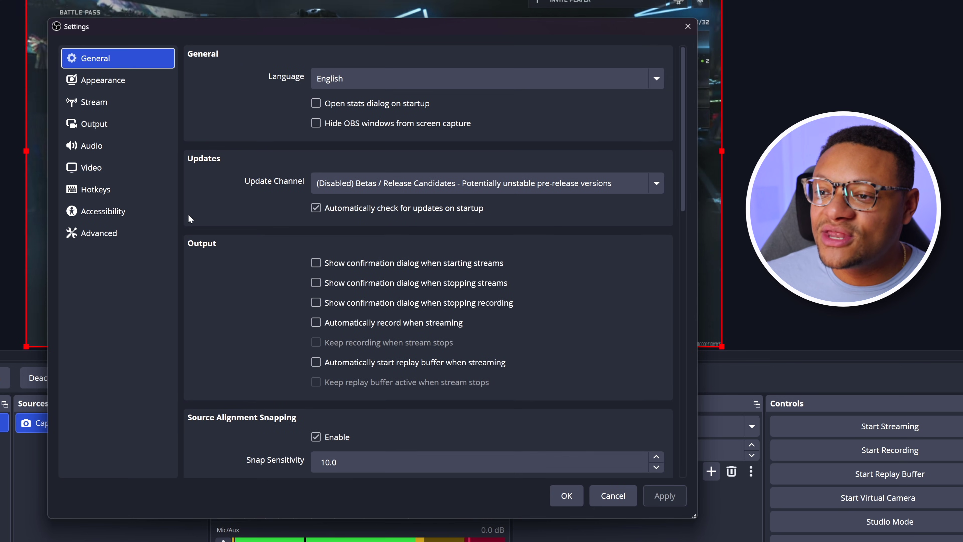
{"action": "left_click", "coordinate": [126, 128]}
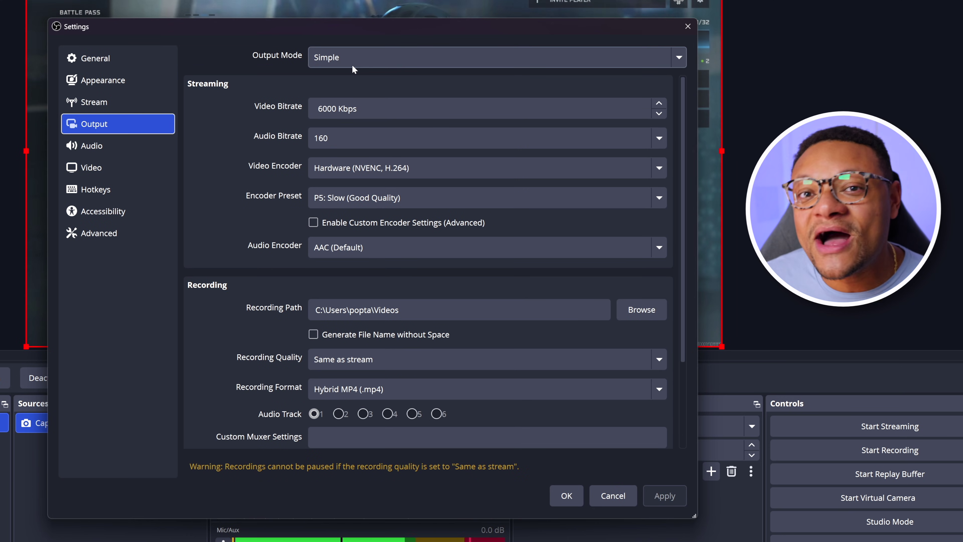
{"action": "left_click", "coordinate": [358, 63]}
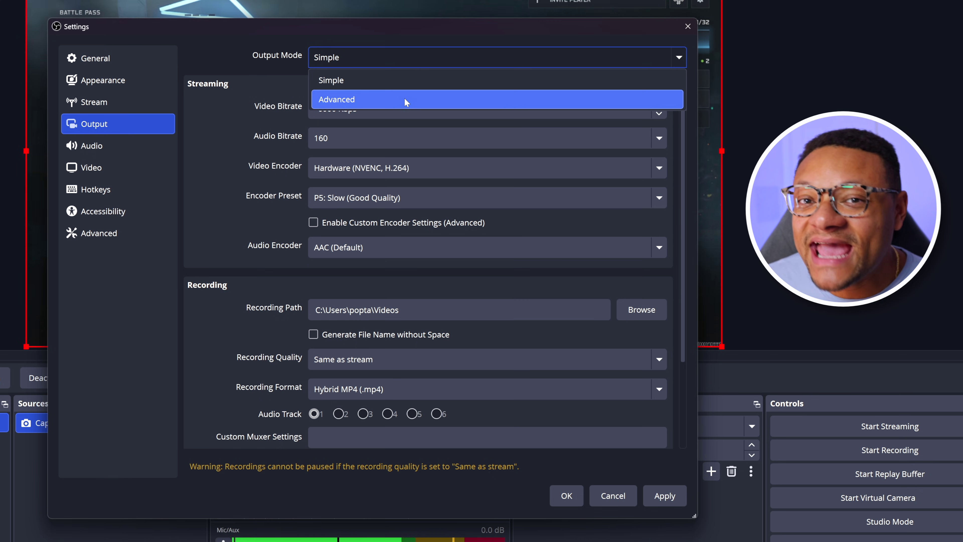
{"action": "left_click", "coordinate": [404, 98]}
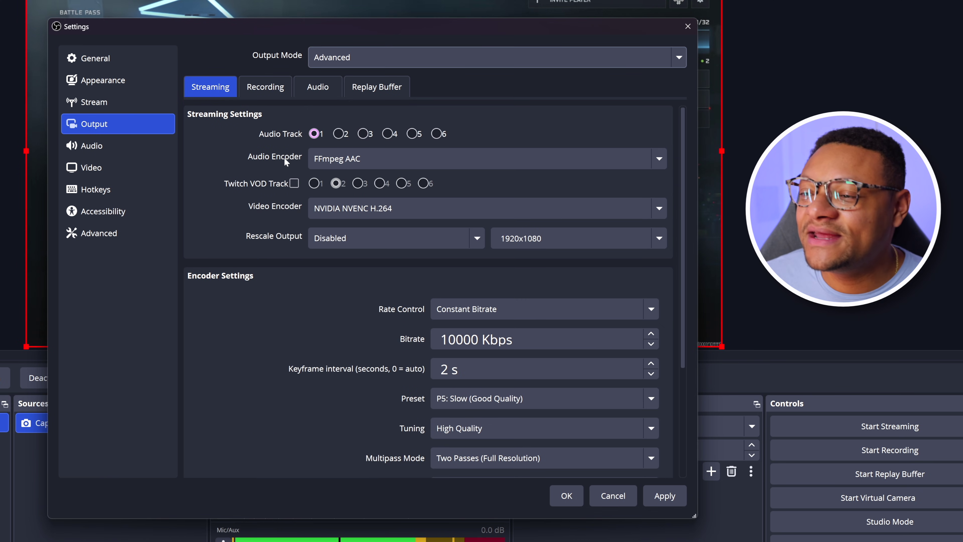
{"action": "left_click", "coordinate": [259, 89]}
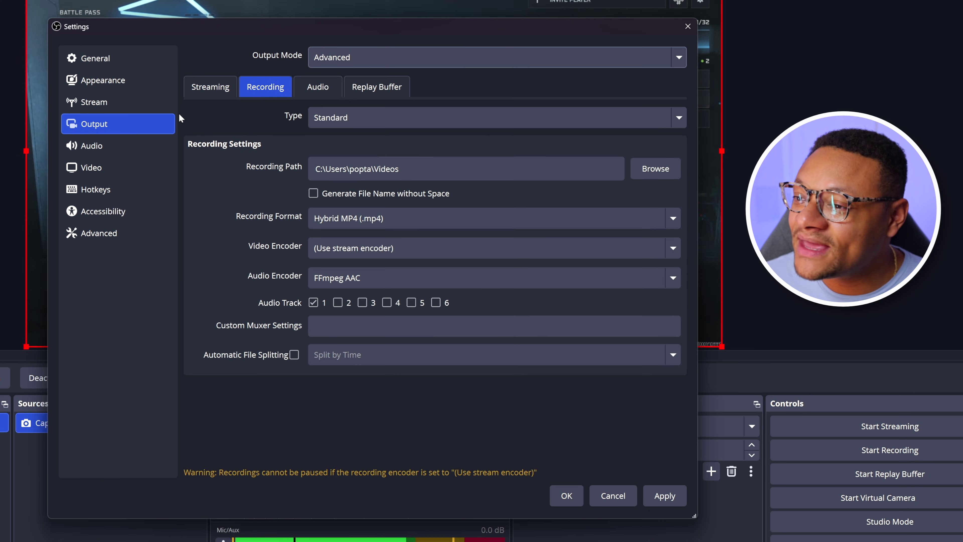
{"action": "left_click", "coordinate": [473, 127]}
{"action": "left_click", "coordinate": [499, 135]}
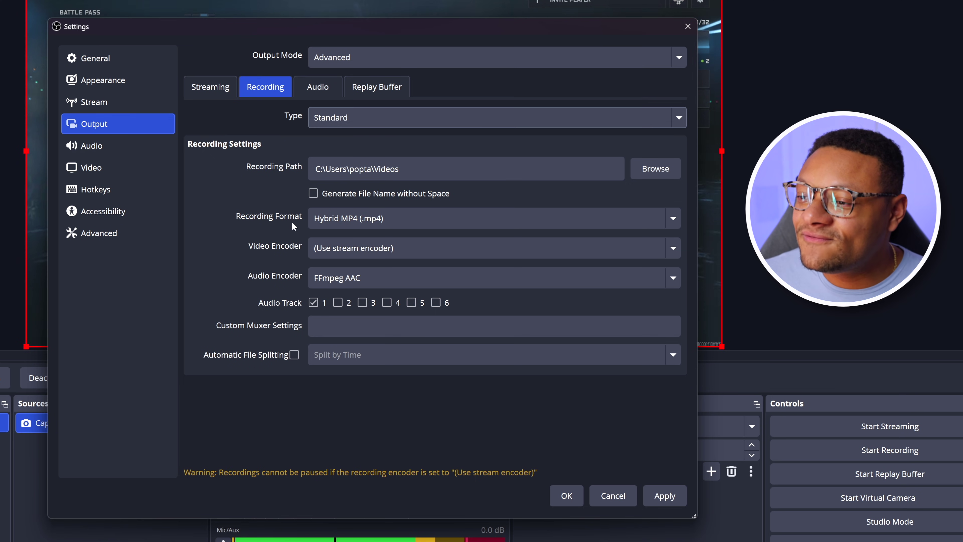
Keep Hybrid MP4 (.mp4) as the recording format and review the video encoder options.
{"action": "left_click", "coordinate": [559, 224]}
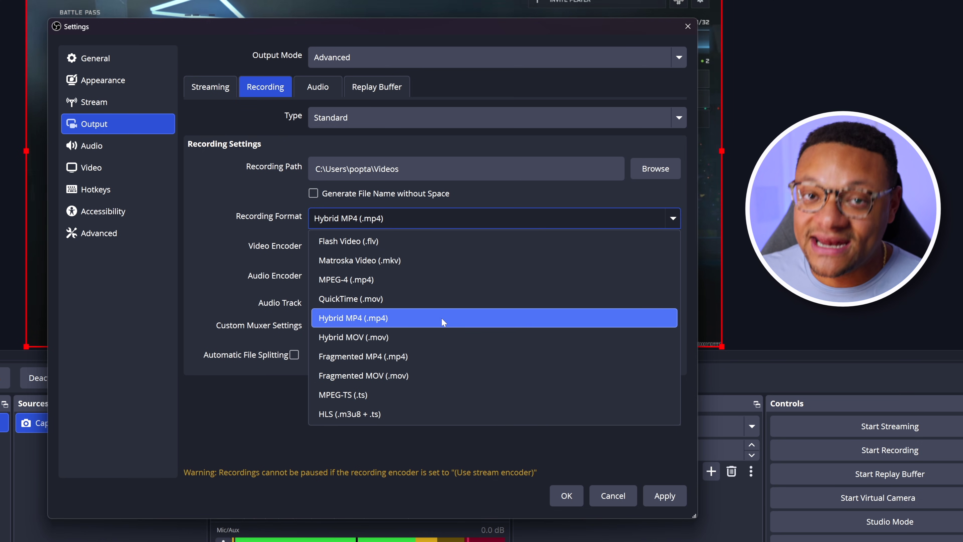
{"action": "left_click", "coordinate": [441, 317]}
{"action": "left_click", "coordinate": [440, 248]}
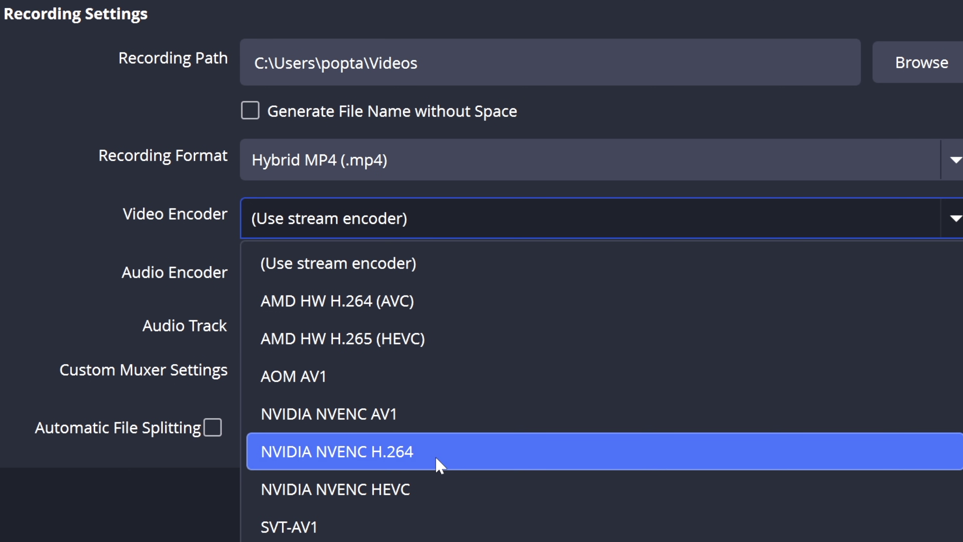
Record with NVIDIA NVENC H.264 and set the rate control to Constant QP.
{"action": "left_click", "coordinate": [402, 373]}
{"action": "left_click_drag", "start_coordinate": [682, 222], "coordinate": [665, 359]}
{"action": "scroll", "coordinate": [665, 360], "scroll_direction": "down", "scroll_amount": 1}
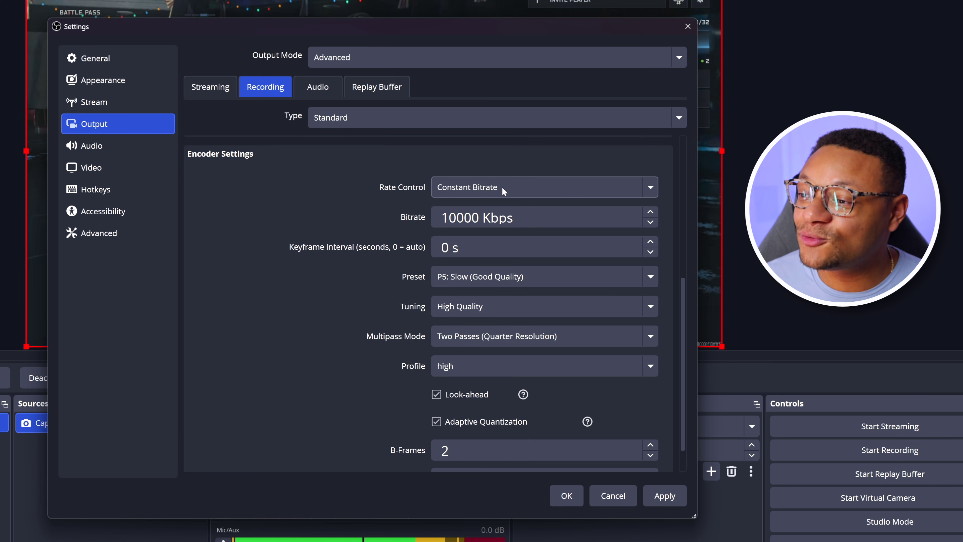
{"action": "left_click", "coordinate": [537, 191]}
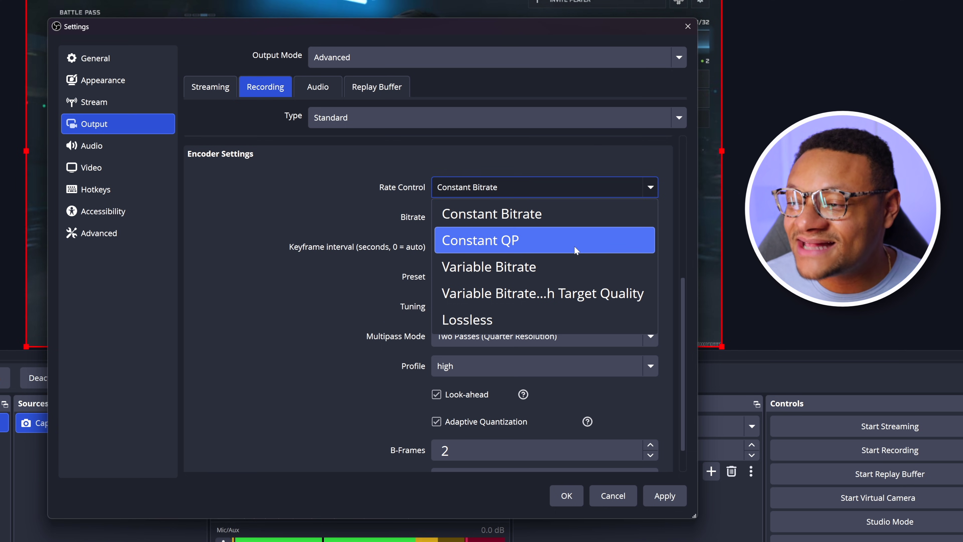
{"action": "left_click", "coordinate": [581, 245]}
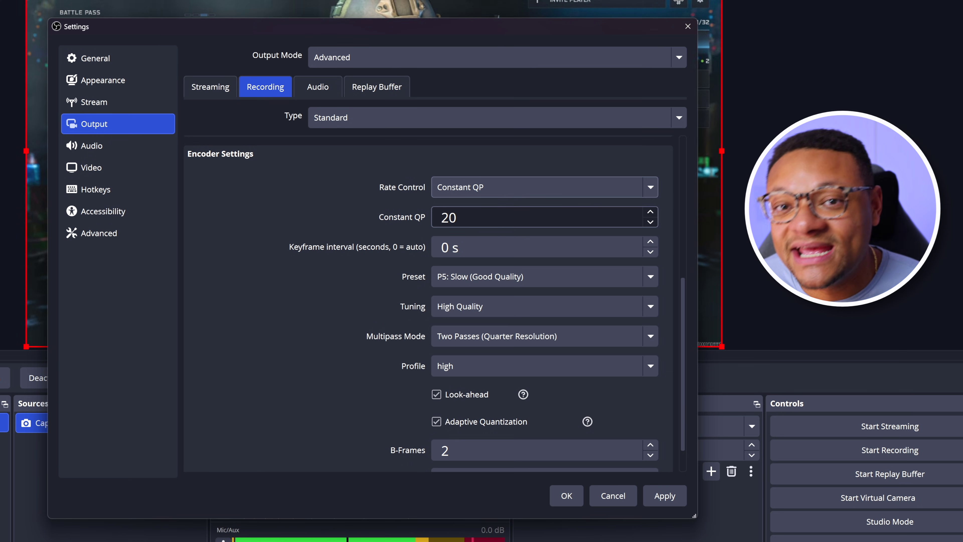
{"action": "left_click", "coordinate": [463, 213]}
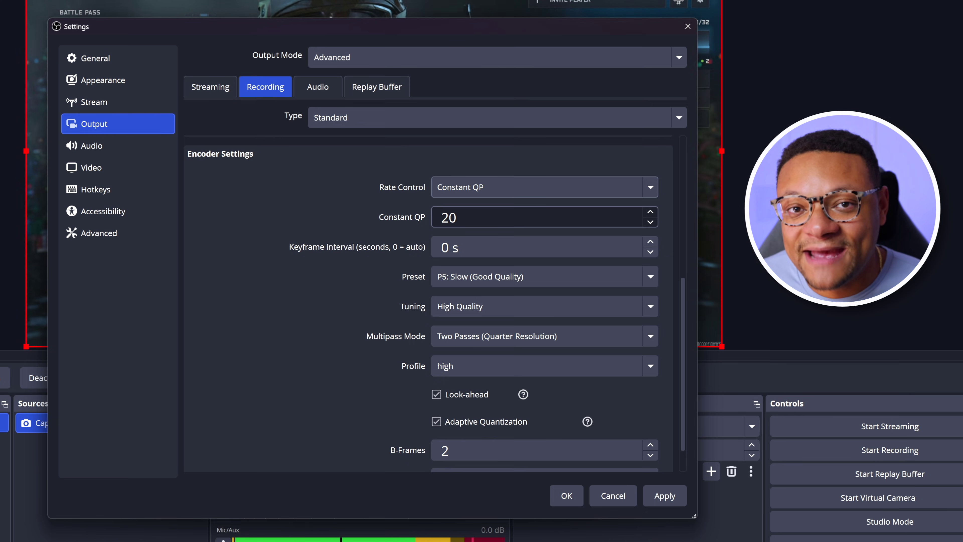
Try a Constant QP of 22, restore it to 20, and move to the keyframe interval.
{"action": "key", "text": "BackSpace"}
{"action": "type", "text": "2"}
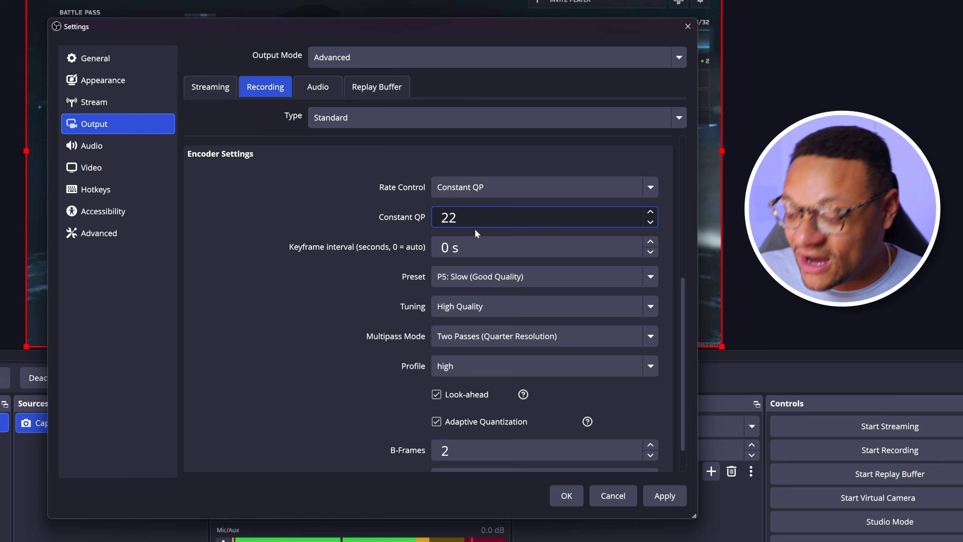
{"action": "key", "text": "BackSpace"}
{"action": "type", "text": "0"}
{"action": "key", "text": "Tab"}
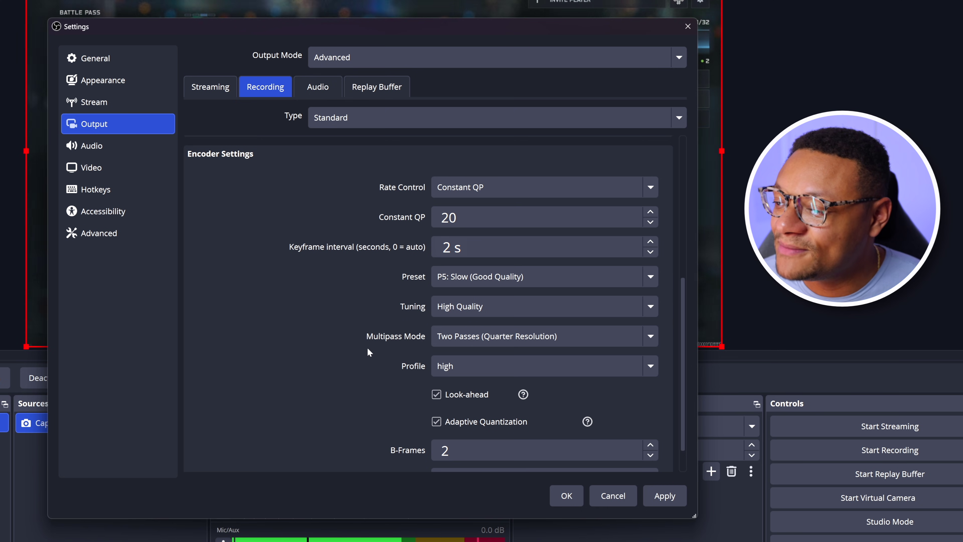
Choose Two Passes (Full Resolution) multipass mode and scroll through the encoder settings.
{"action": "left_click", "coordinate": [563, 339]}
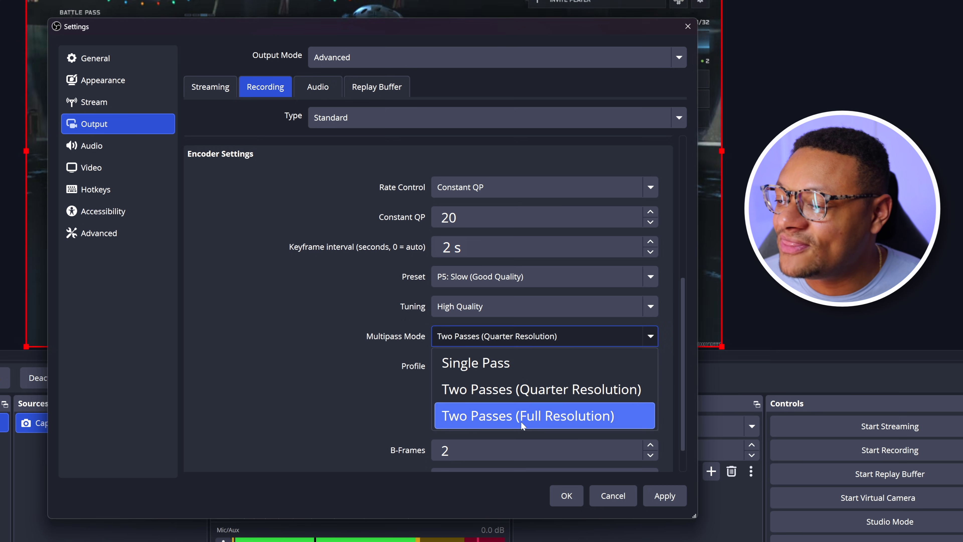
{"action": "left_click", "coordinate": [551, 415]}
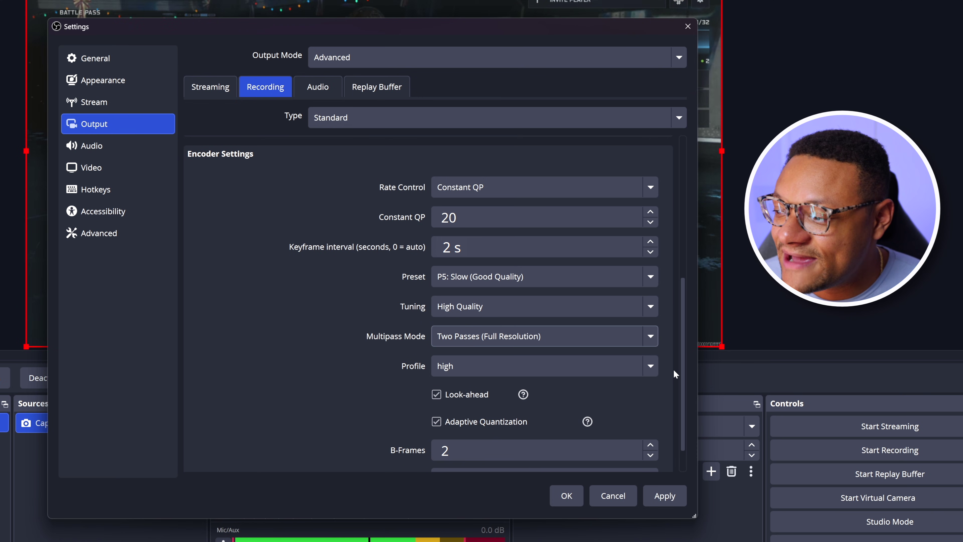
{"action": "scroll", "coordinate": [512, 380], "scroll_direction": "down", "scroll_amount": 2}
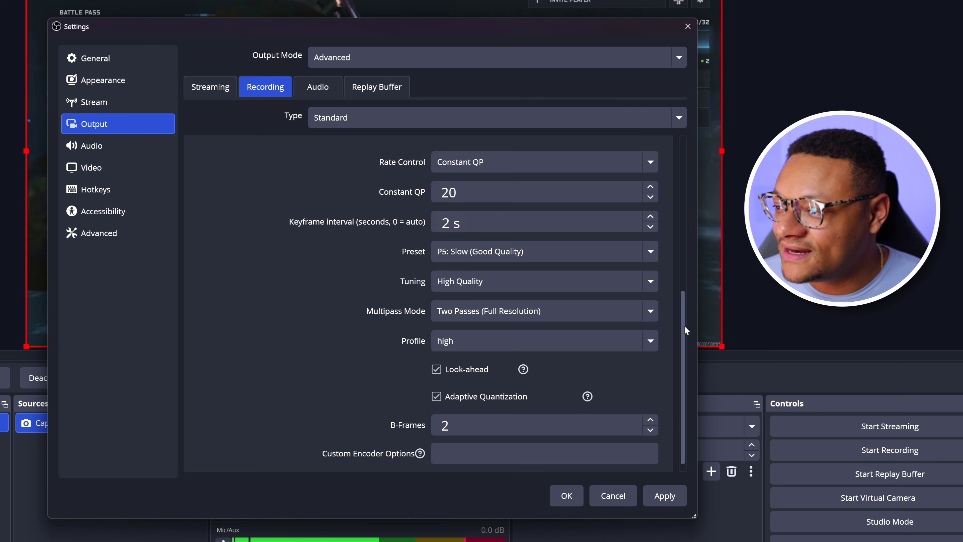
{"action": "left_click_drag", "start_coordinate": [681, 304], "coordinate": [676, 147]}
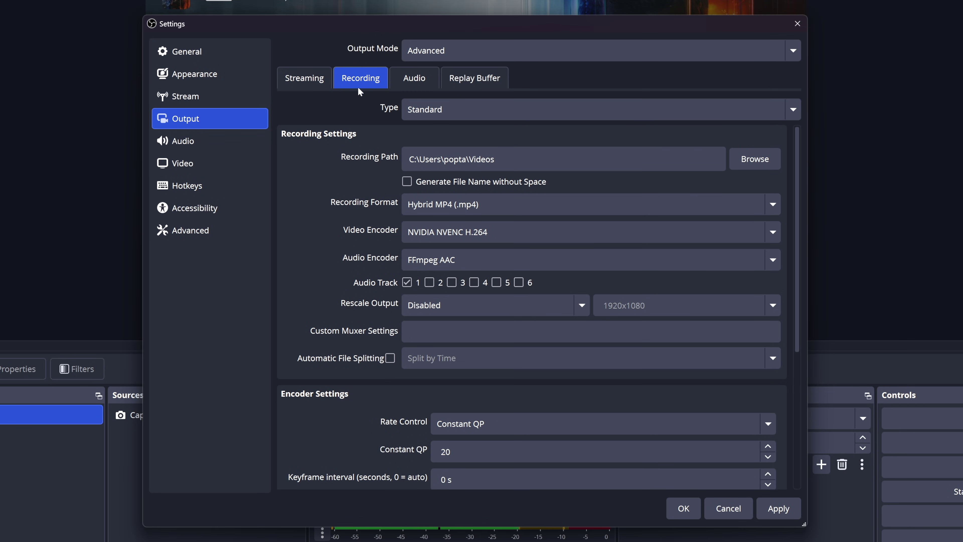
Switch multipass mode to Single Pass, check the encoder presets, and apply the output settings.
{"action": "scroll", "coordinate": [392, 282], "scroll_direction": "down", "scroll_amount": 5}
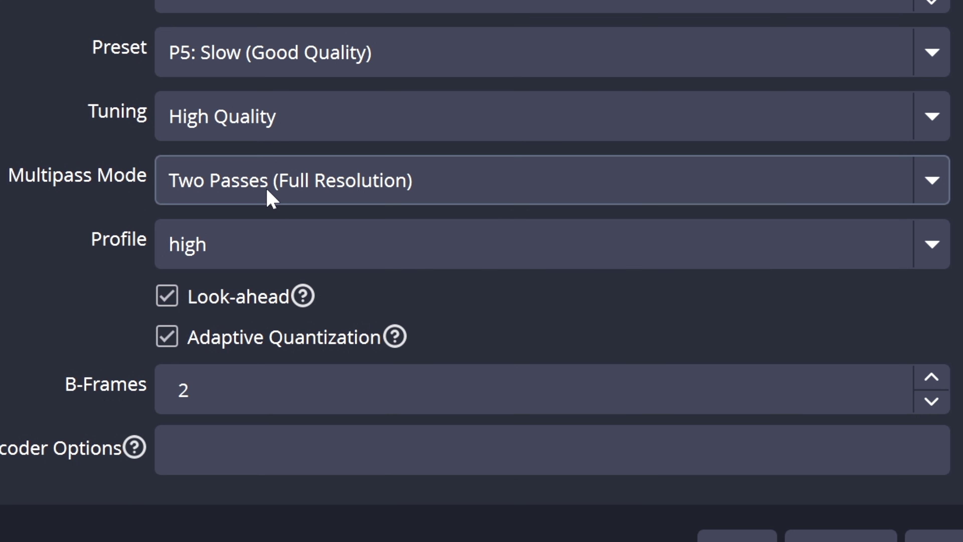
{"action": "left_click", "coordinate": [929, 193]}
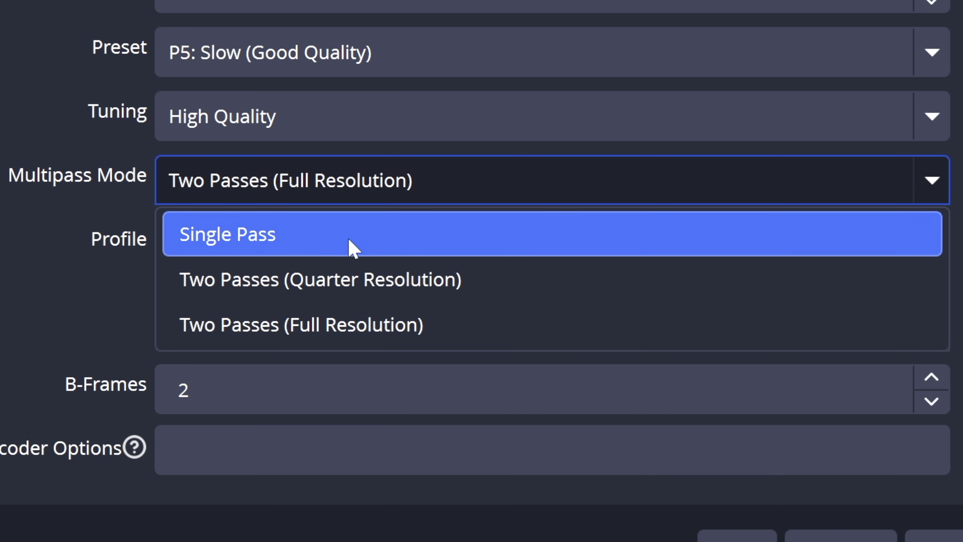
{"action": "left_click", "coordinate": [336, 241]}
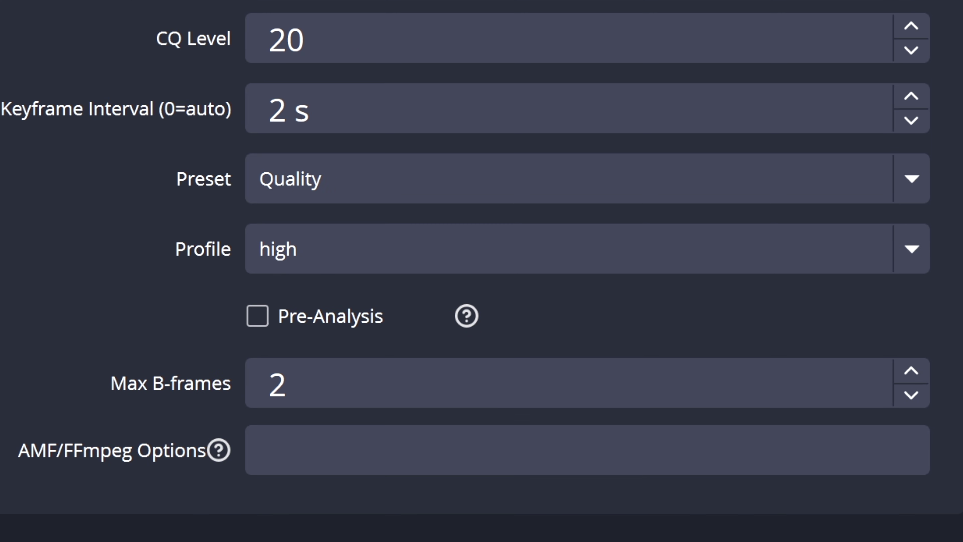
{"action": "left_click", "coordinate": [345, 194]}
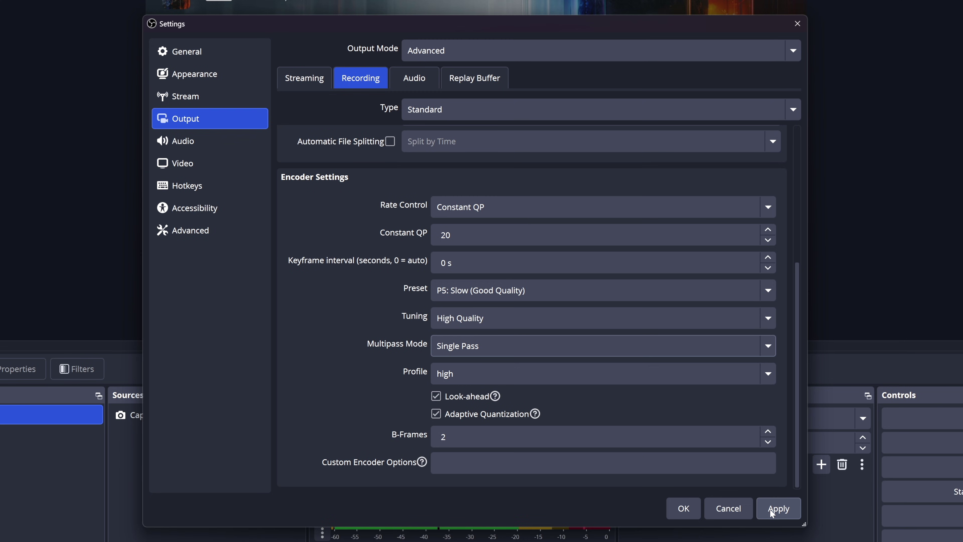
{"action": "left_click", "coordinate": [772, 513]}
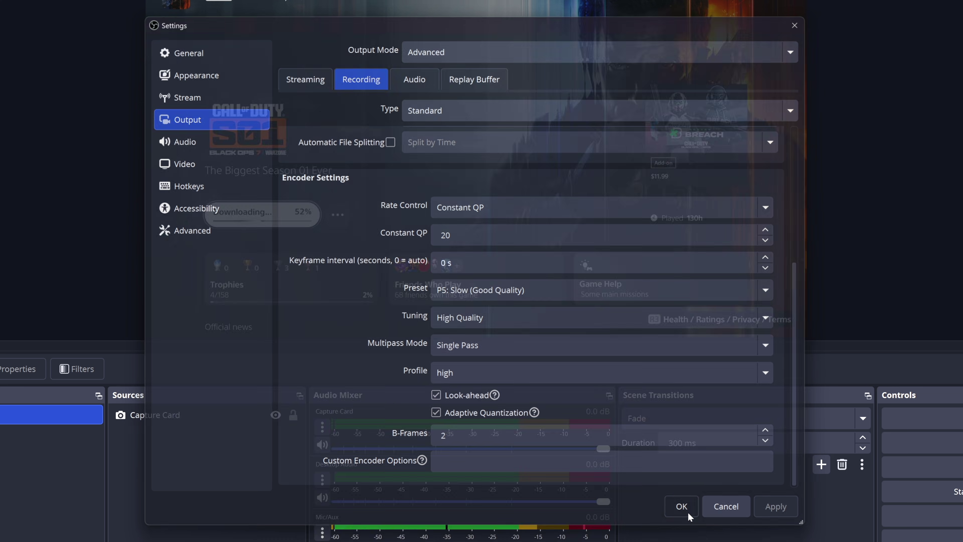